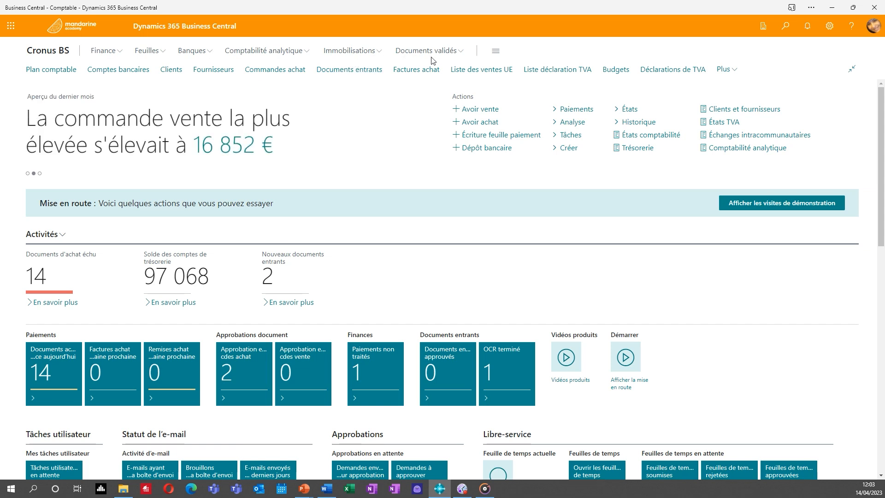
# - Review the accountant home page from the activity tiles down to the account list, company performance chart and cash-flow forecast
pyautogui.scroll(-8, 371, 177)
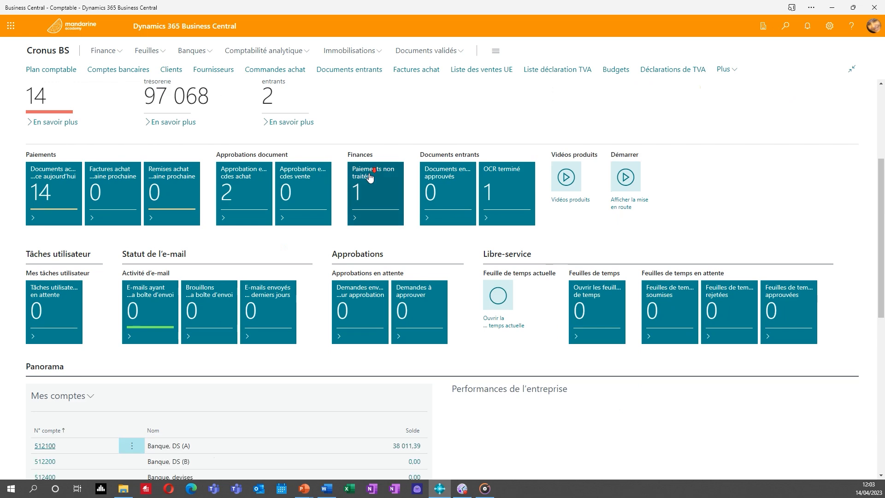
pyautogui.scroll(-3, 373, 176)
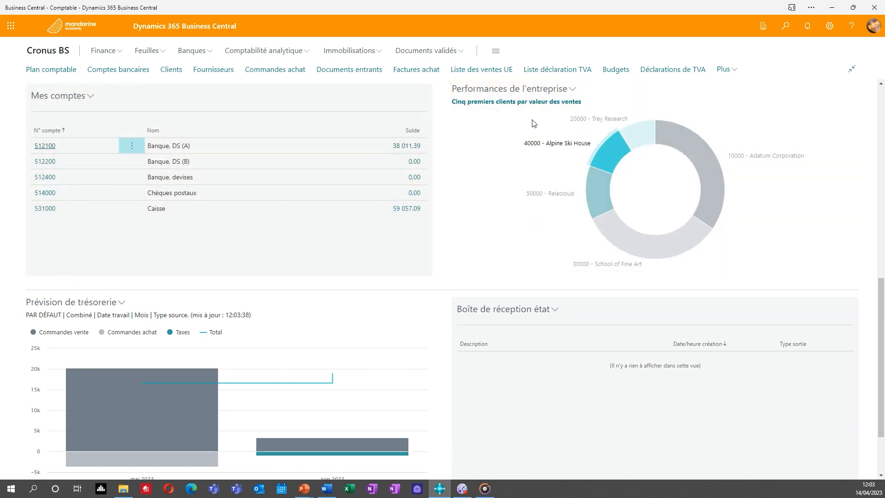
pyautogui.click(491, 123)
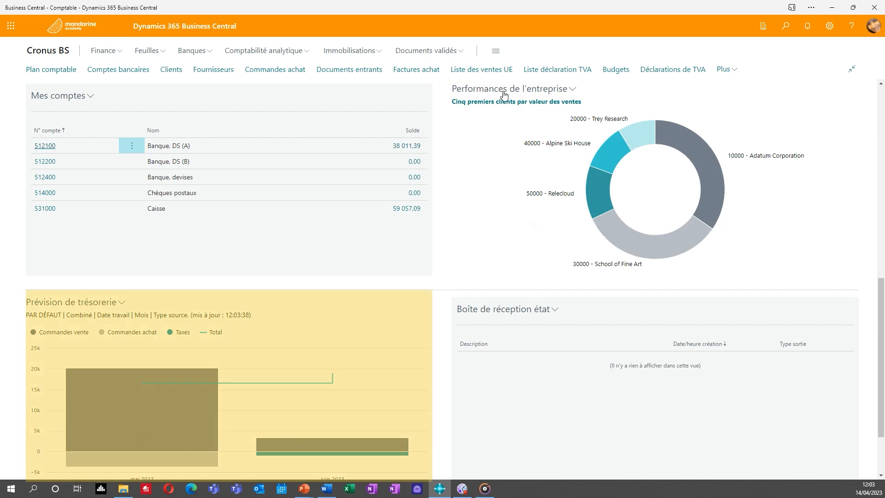
pyautogui.scroll(-2, 287, 352)
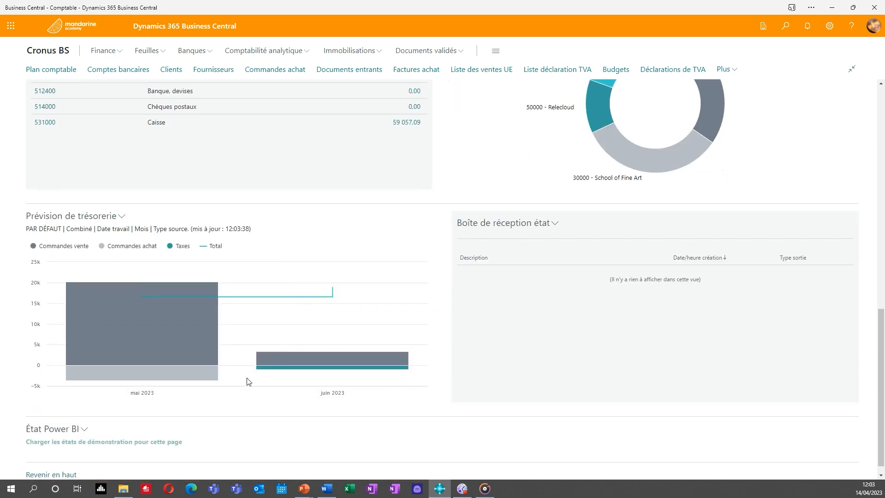
pyautogui.moveTo(130, 349)
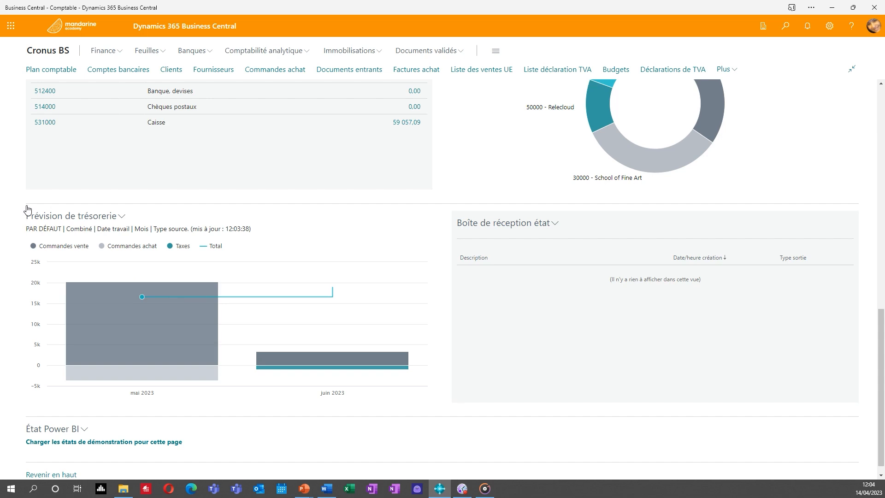
pyautogui.scroll(9, 6, 161)
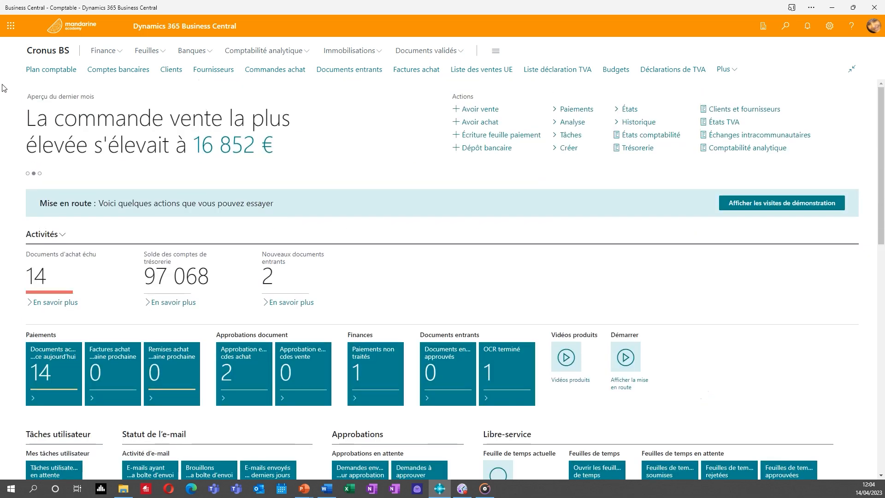
# - Open the Plan comptable and filter the list by Catégorie du compte set to Frais
pyautogui.click(55, 73)
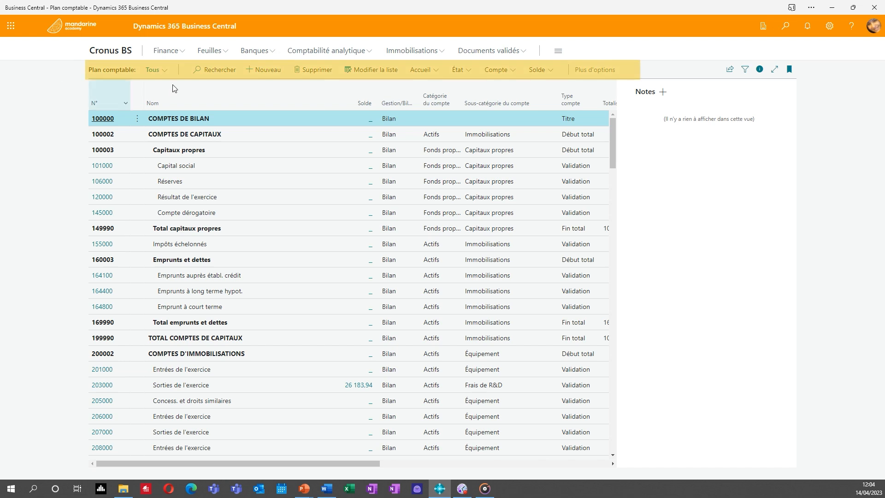
pyautogui.click(168, 71)
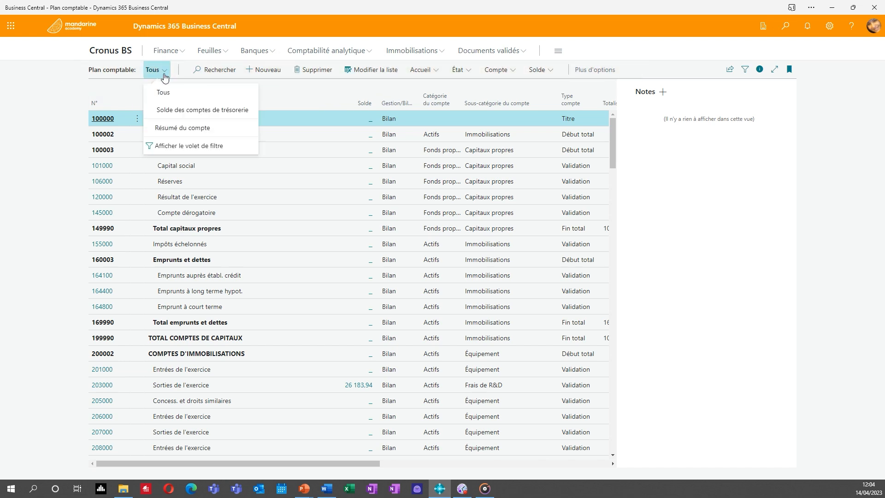
pyautogui.click(172, 146)
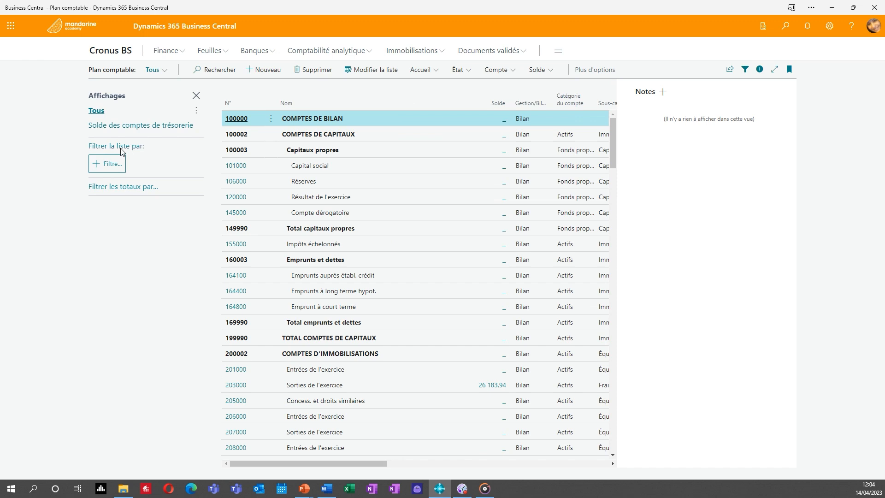
pyautogui.click(113, 164)
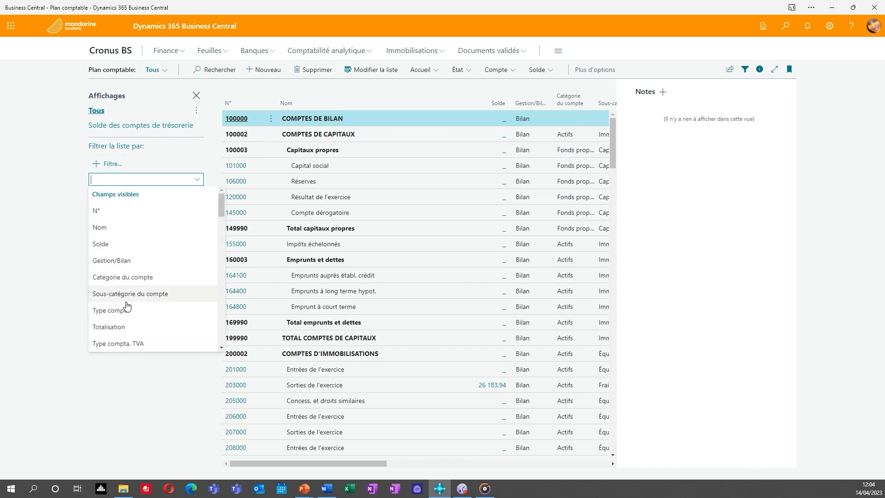
pyautogui.click(127, 282)
pyautogui.click(122, 173)
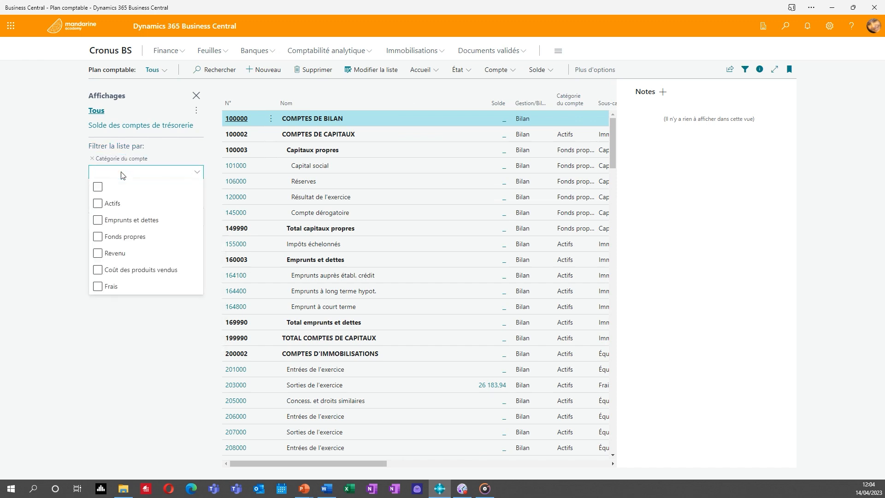
pyautogui.click(99, 287)
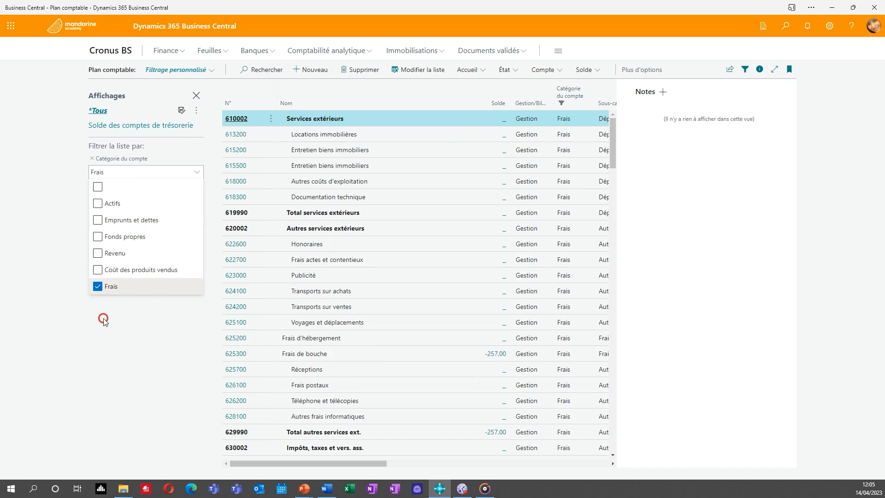
pyautogui.click(104, 319)
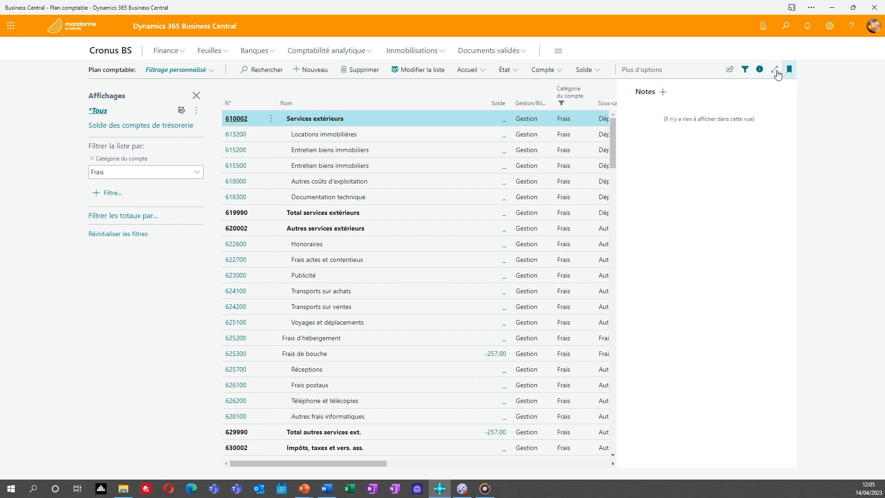
# - Export the filtered chart of accounts to Excel, open the downloaded workbook and enable editing
pyautogui.click(731, 70)
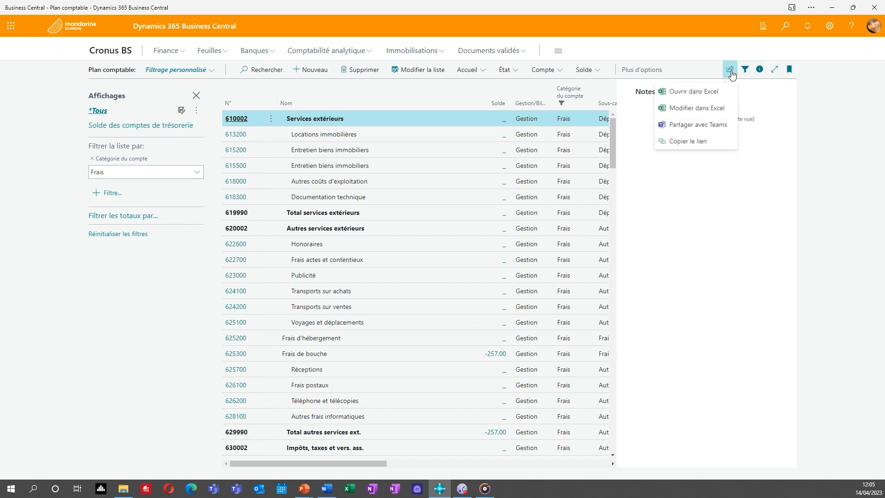
pyautogui.click(693, 97)
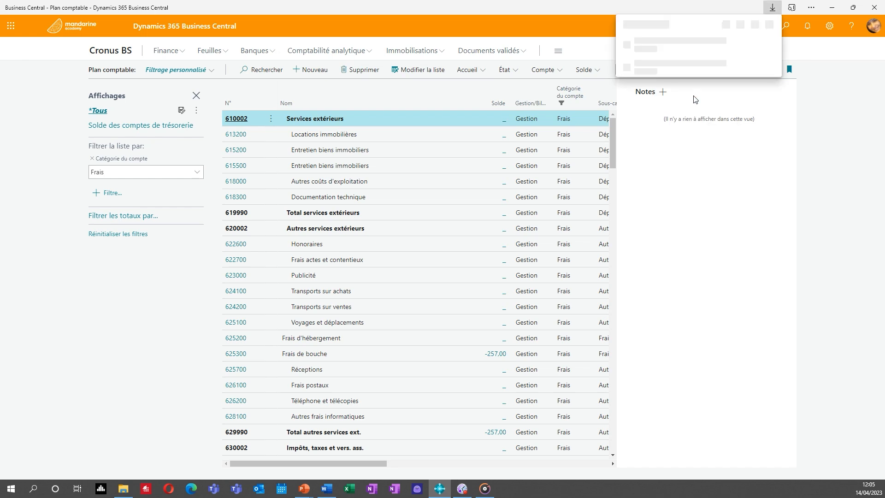
pyautogui.click(652, 43)
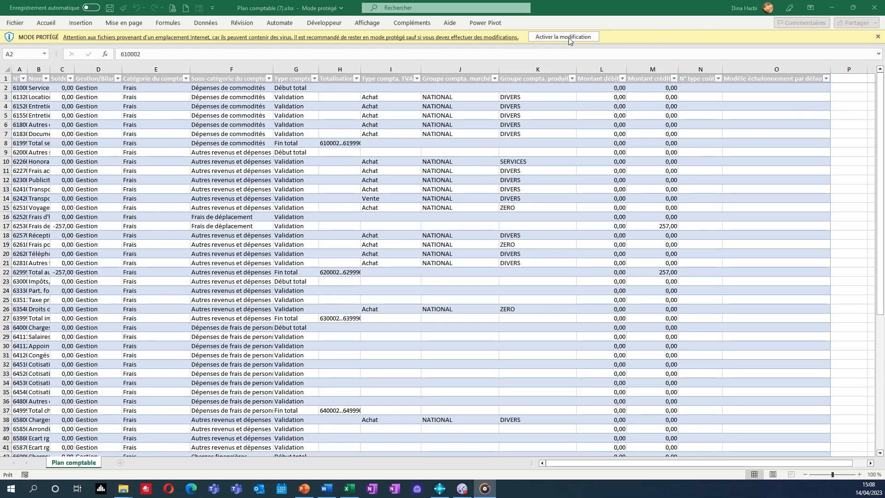
pyautogui.click(570, 37)
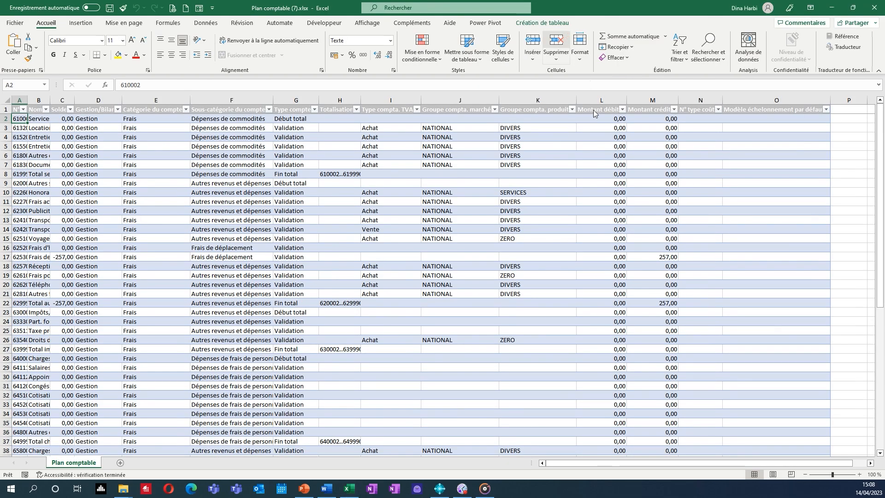
# - Autofit all column widths in the Plan comptable sheet and review the debit amounts down to the last account
pyautogui.scroll(-4, 545, 328)
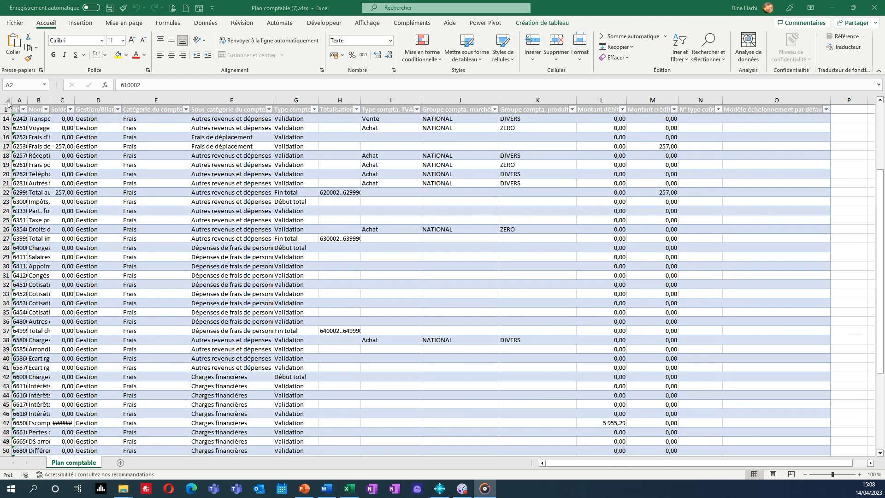
pyautogui.click(7, 102)
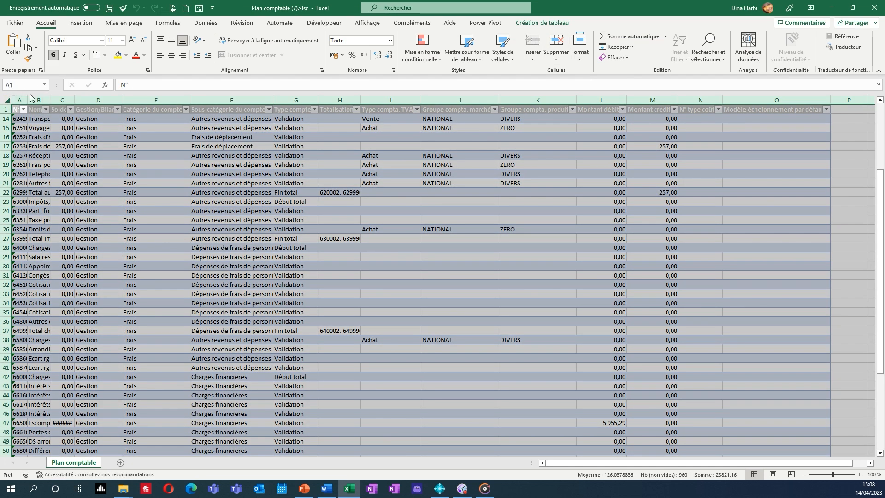
pyautogui.doubleClick(27, 99)
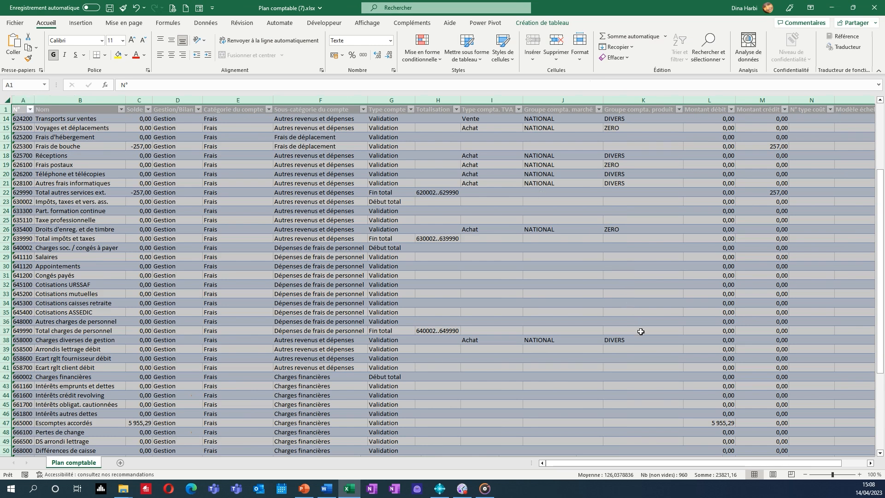
pyautogui.click(715, 422)
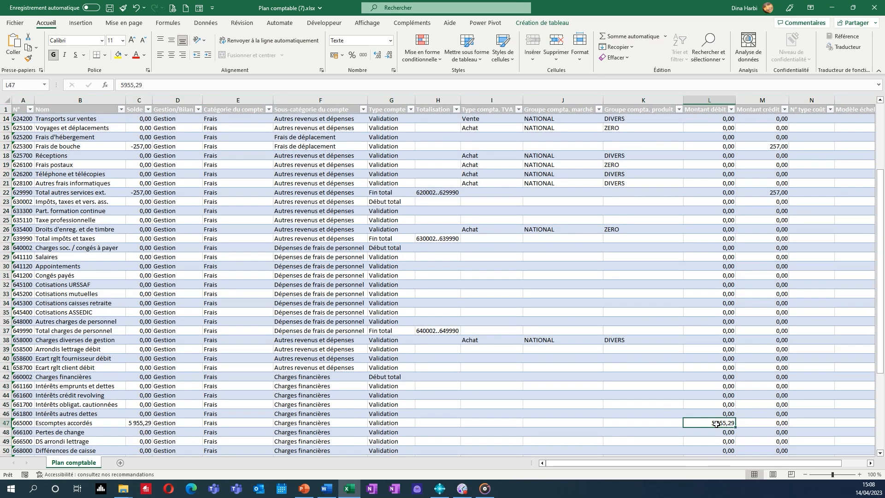
pyautogui.scroll(-3, 712, 423)
pyautogui.scroll(-2, 712, 422)
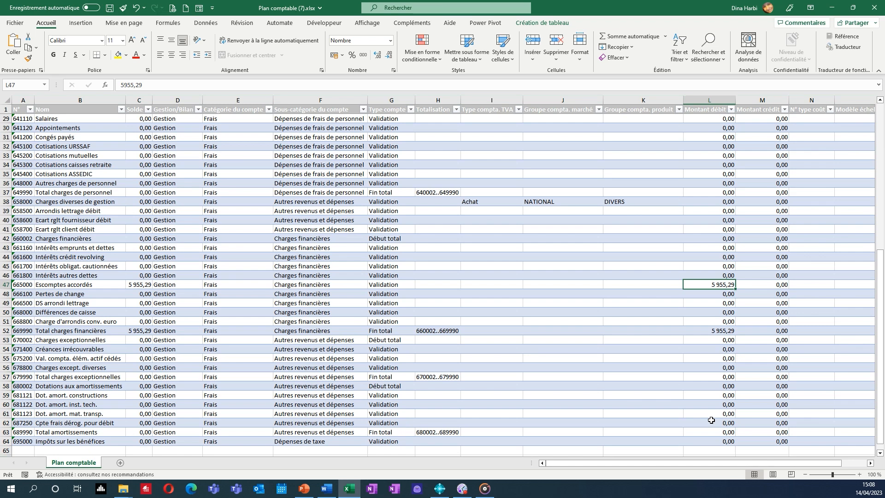
# - Switch back to Business Central and search the filtered chart of accounts for 62
pyautogui.click(832, 8)
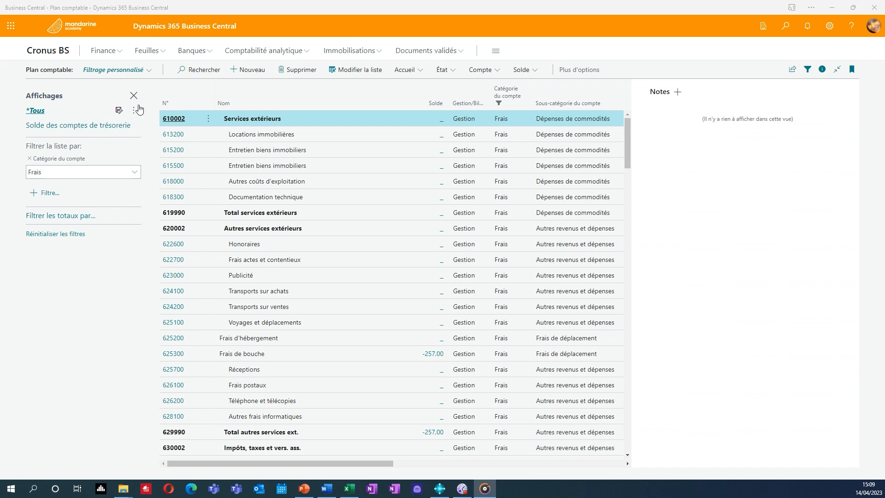
pyautogui.click(189, 69)
pyautogui.write('62')
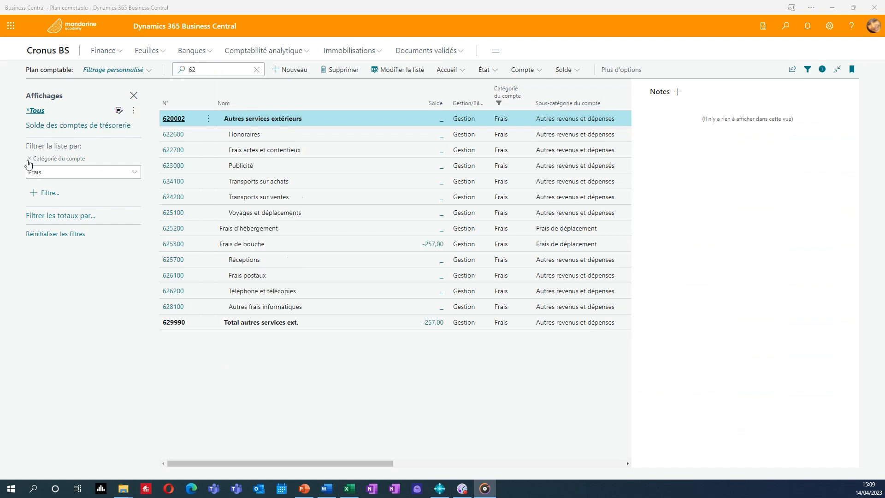
# - Remove the Catégorie du compte filter, hide the filter options and change the account search to avion
pyautogui.click(29, 158)
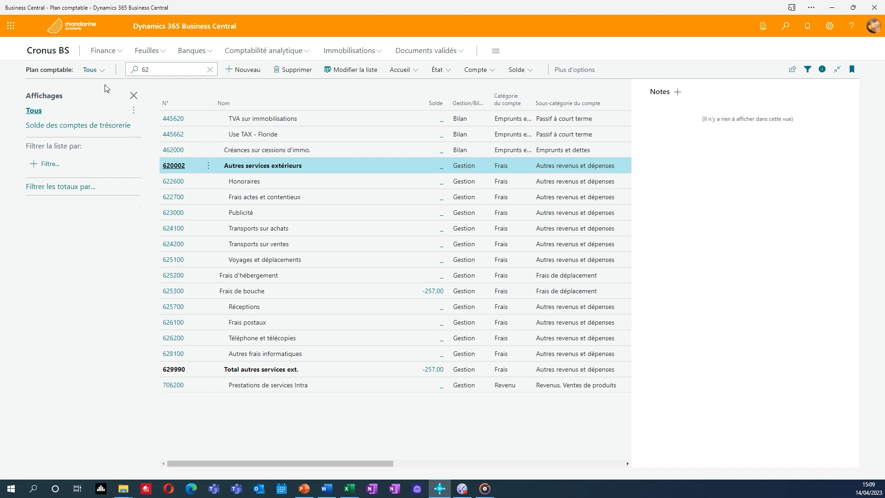
pyautogui.click(132, 95)
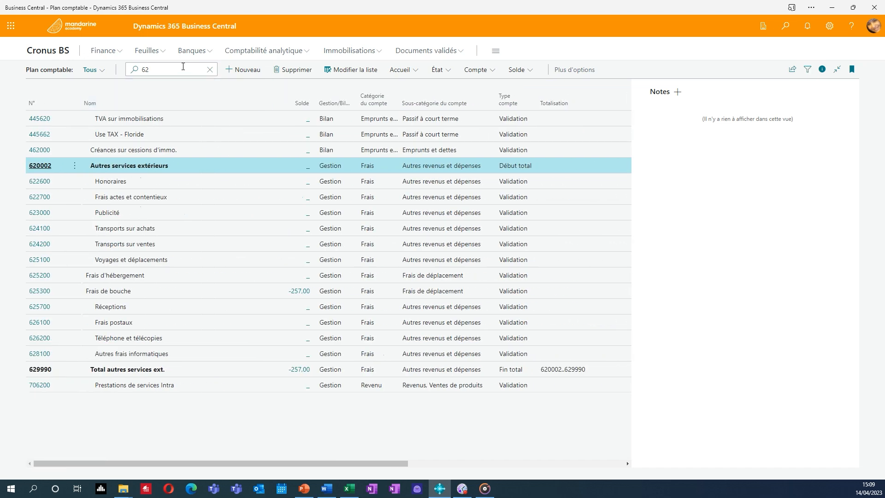
pyautogui.click(210, 69)
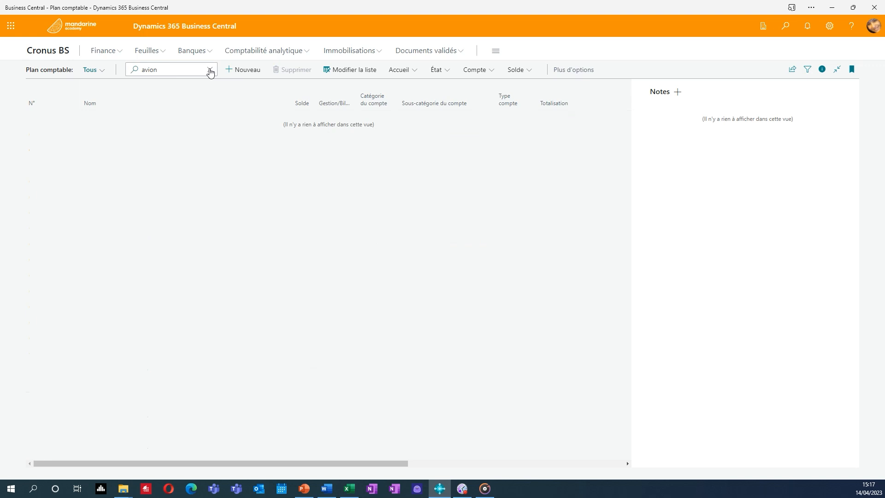
# - Create a new general ledger account with N° 625400 and the name Frais avion
pyautogui.click(252, 71)
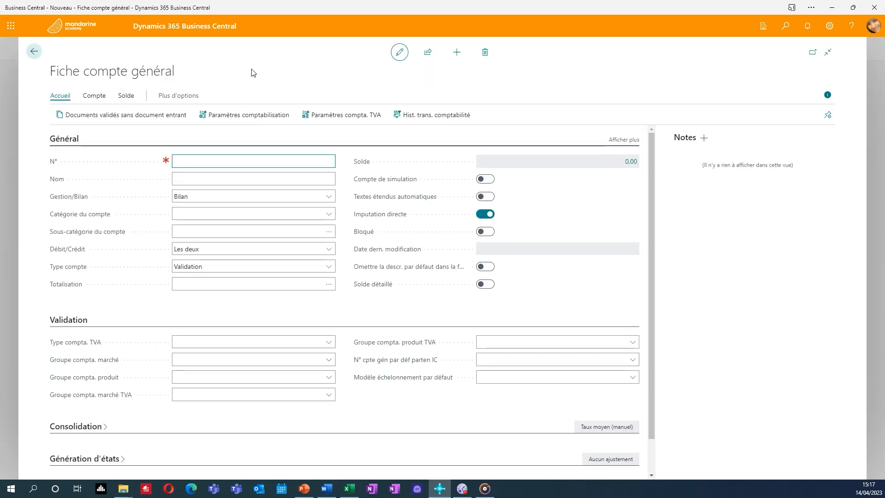
pyautogui.write('6')
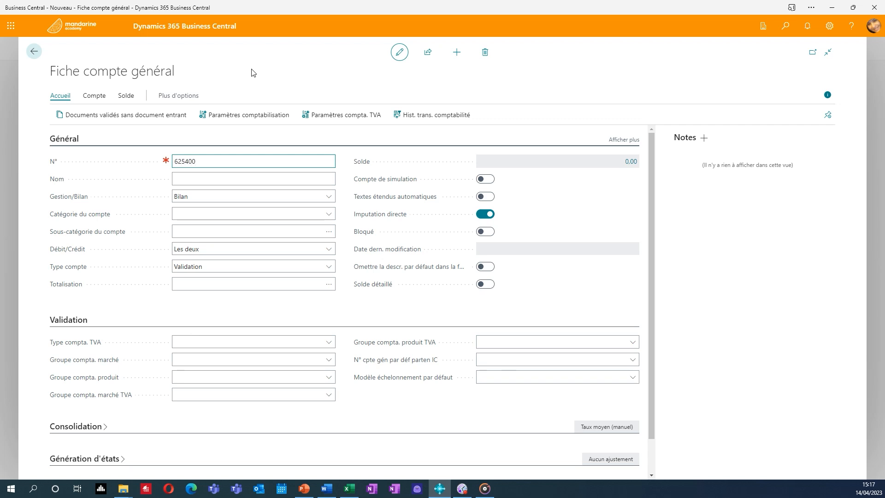
pyautogui.write('25400')
pyautogui.press('Tab')
pyautogui.write('F')
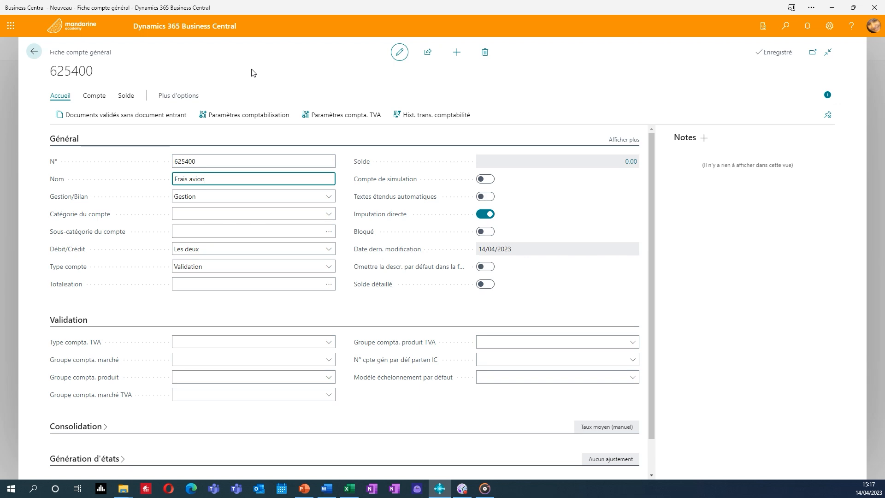
# - Set the account's category to Frais and its subcategory to Frais de déplacement, and return to the chart of accounts
pyautogui.click(237, 214)
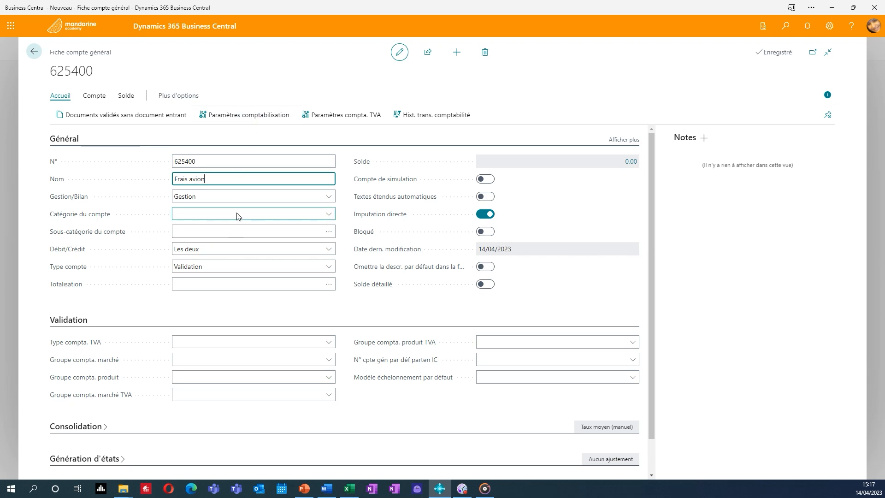
pyautogui.click(186, 275)
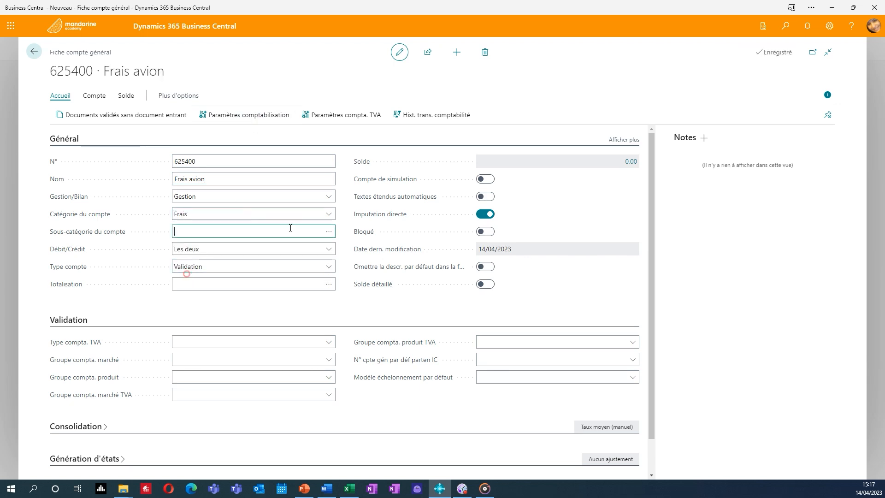
pyautogui.click(328, 232)
pyautogui.click(402, 120)
pyautogui.write('frais')
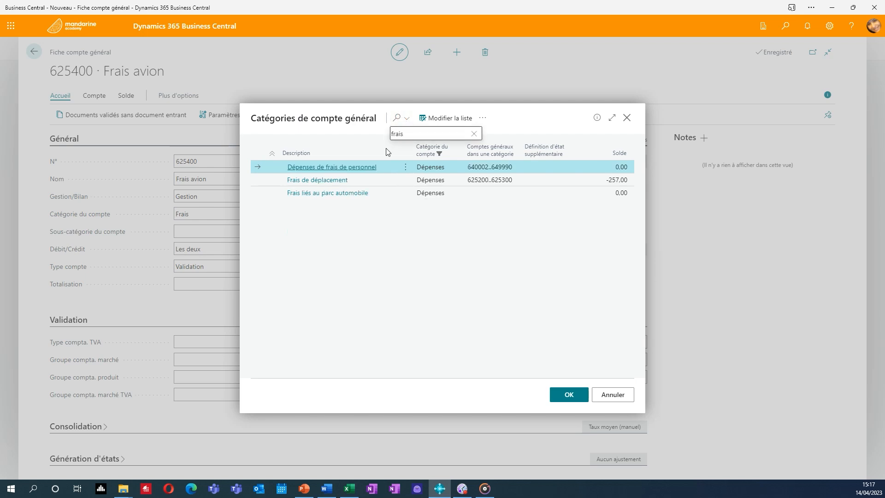
pyautogui.click(339, 181)
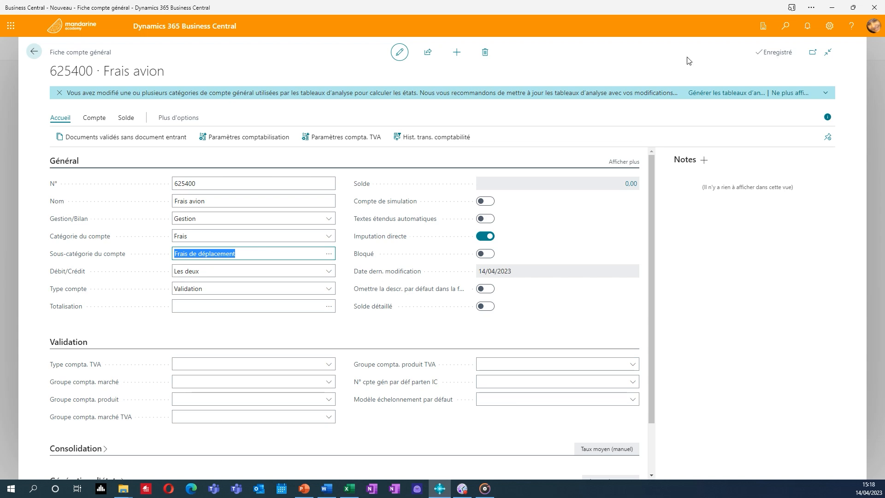
pyautogui.click(35, 55)
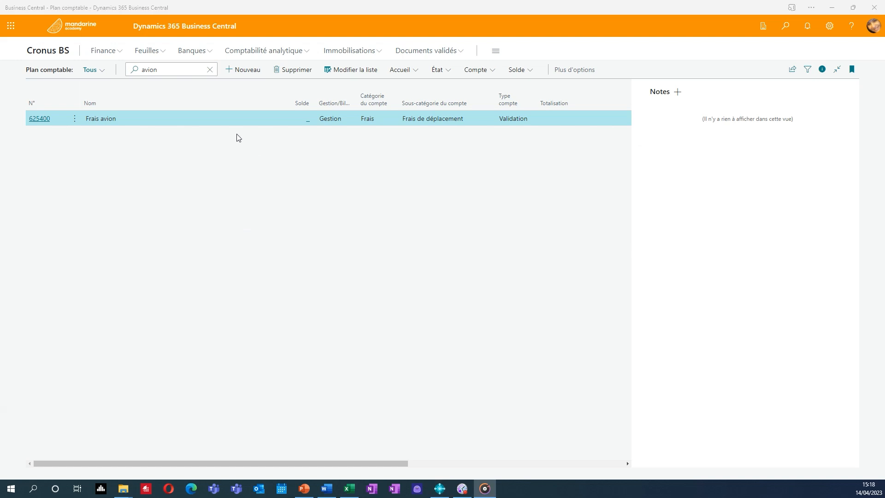
# - Open the DEFAUT general journal from the Feuilles comptabilité list
pyautogui.click(211, 133)
pyautogui.click(148, 54)
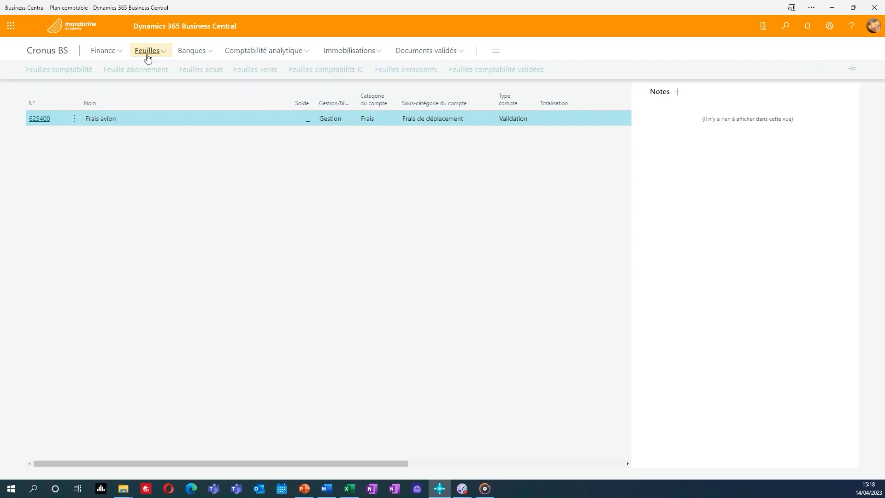
pyautogui.click(61, 72)
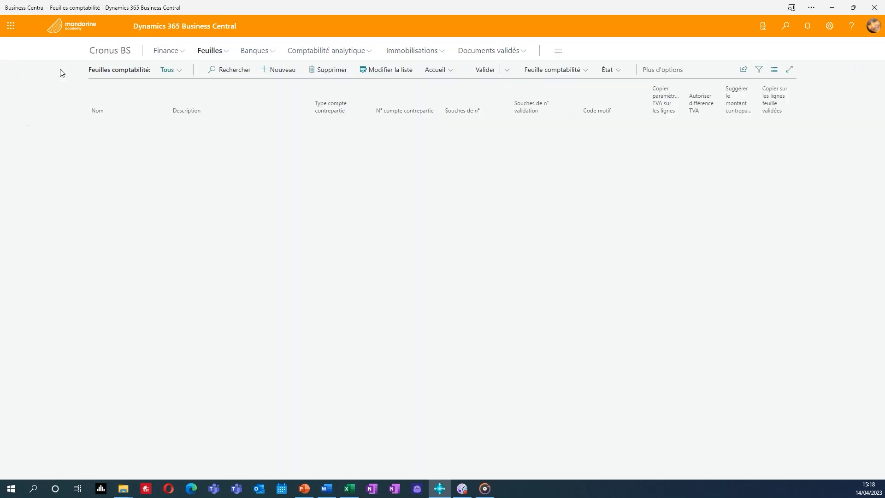
pyautogui.click(103, 128)
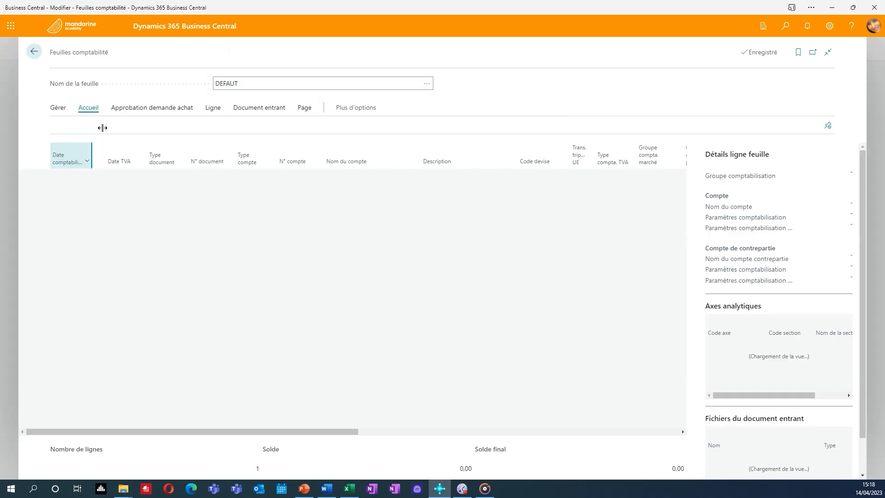
# - Fill the first journal line with N° document 1247 and N° compte 625400
pyautogui.click(83, 179)
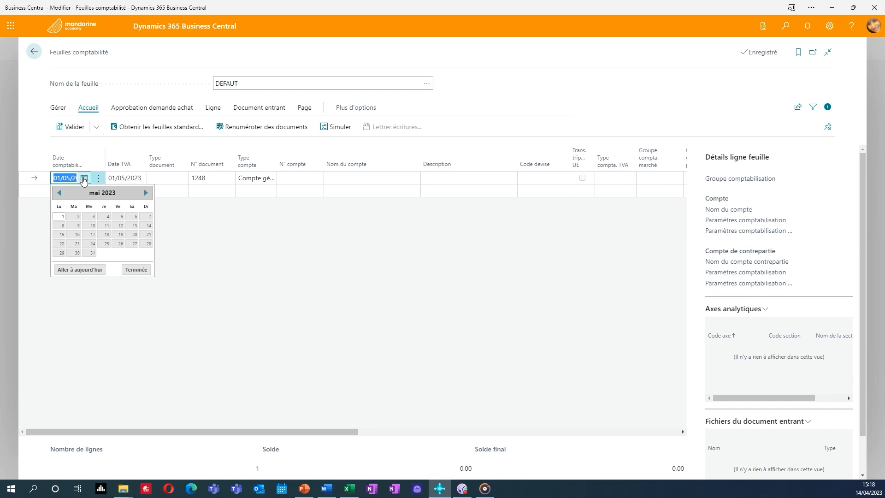
pyautogui.click(213, 180)
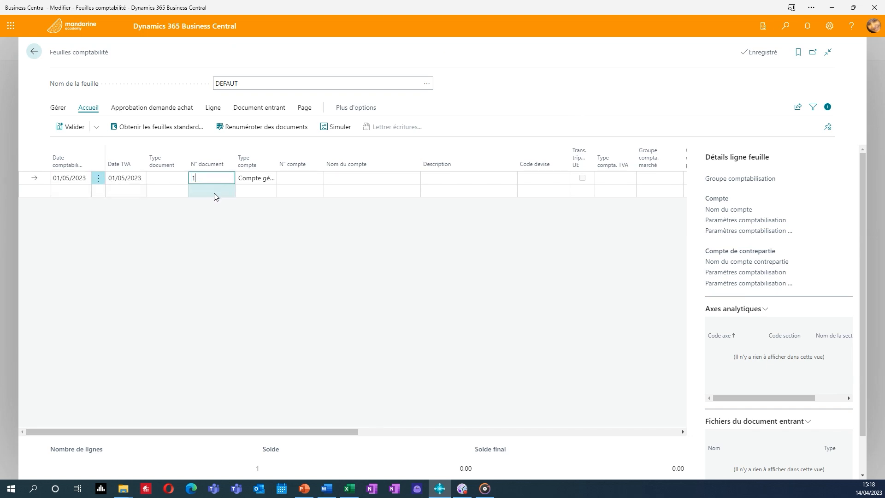
pyautogui.press('Return')
pyautogui.write('625400')
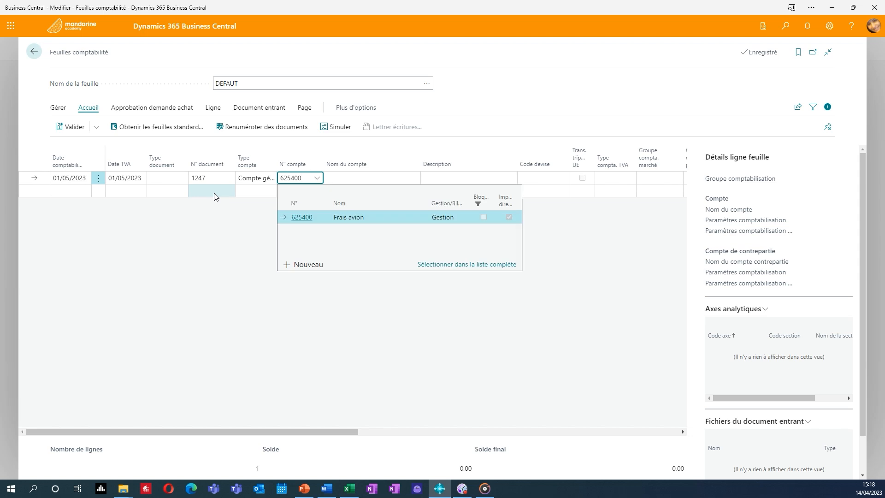
pyautogui.press('Tab')
# - Set the Frais avion line's Montant débit to 257
pyautogui.press('Tab')
pyautogui.press('Tab')
pyautogui.press('Tab')
pyautogui.press('Tab')
pyautogui.press('Tab')
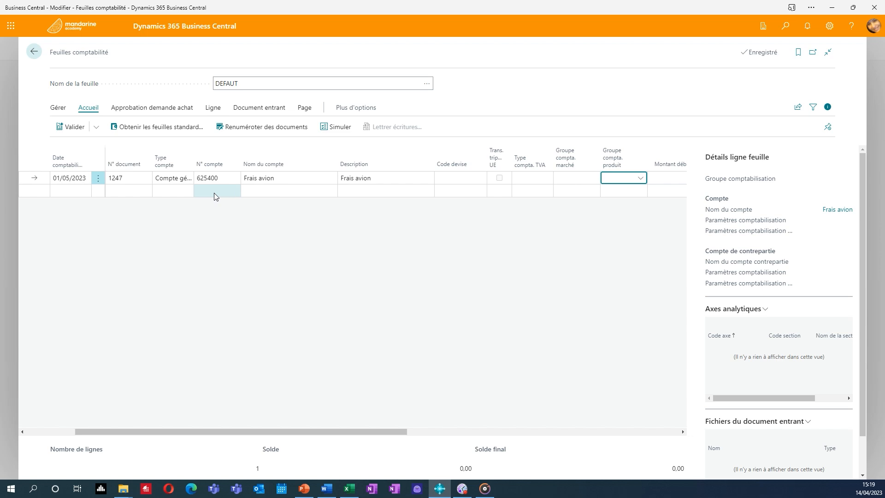
pyautogui.press('Tab')
pyautogui.write('257')
pyautogui.press('Tab')
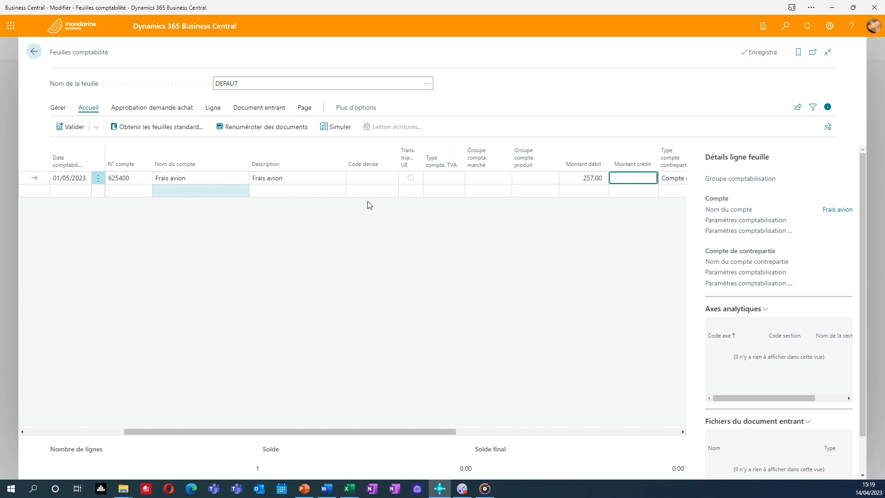
# - Set the line's N° compte contrepartie to 531000, Caisse
pyautogui.press('Tab')
pyautogui.press('Tab')
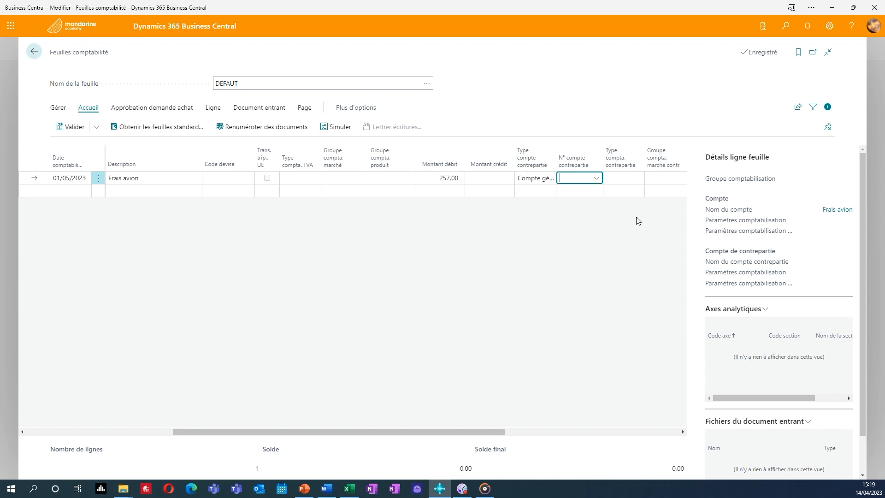
pyautogui.write('531000')
pyautogui.click(576, 219)
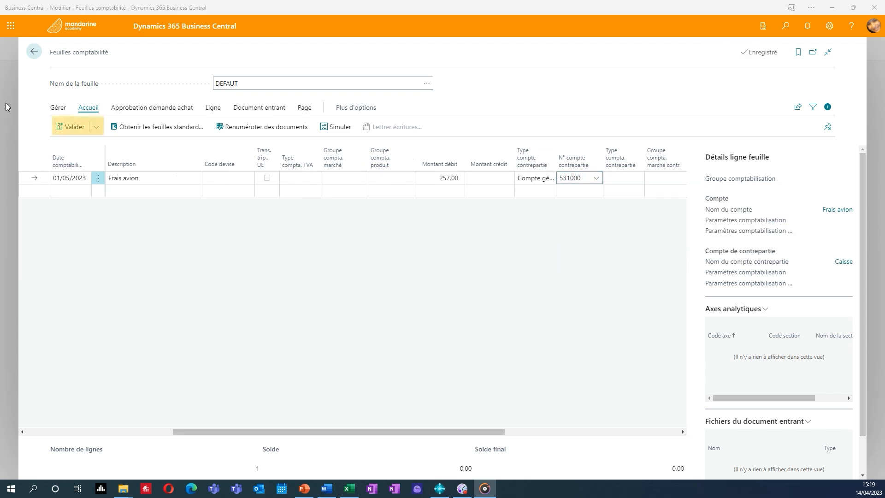
# - Post the lines of the DEFAUT journal and close the completion message
pyautogui.click(71, 127)
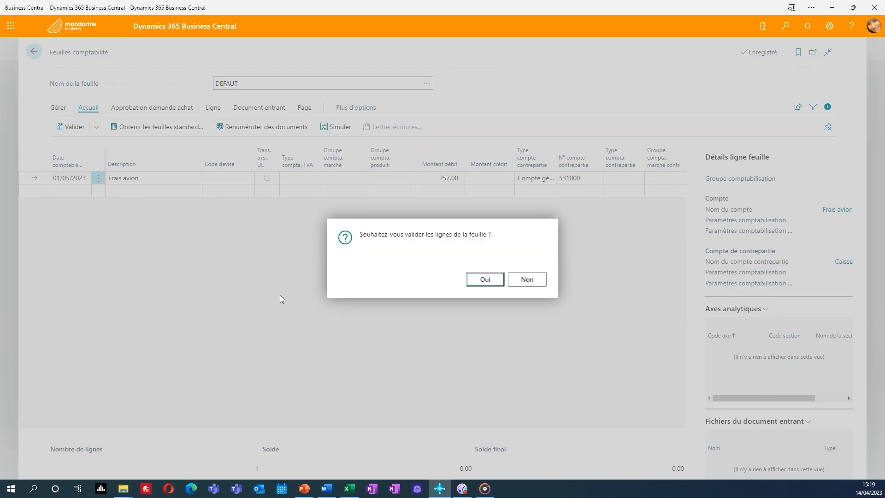
pyautogui.click(487, 280)
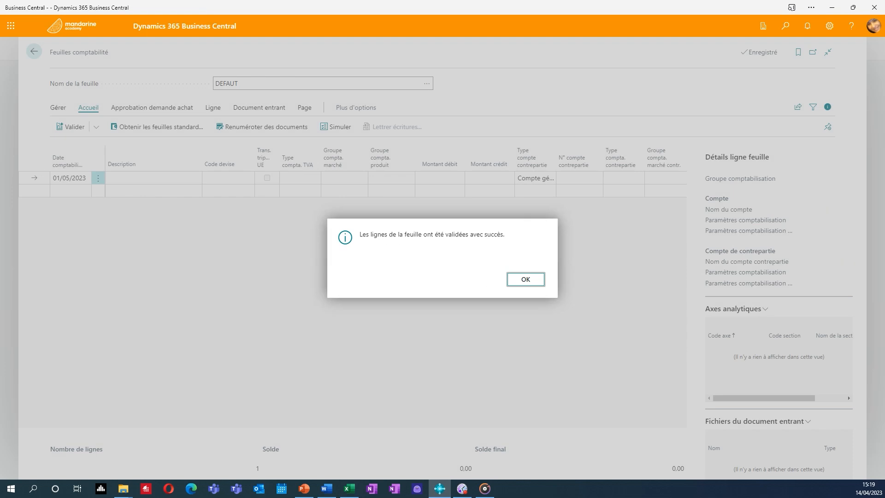
pyautogui.click(525, 279)
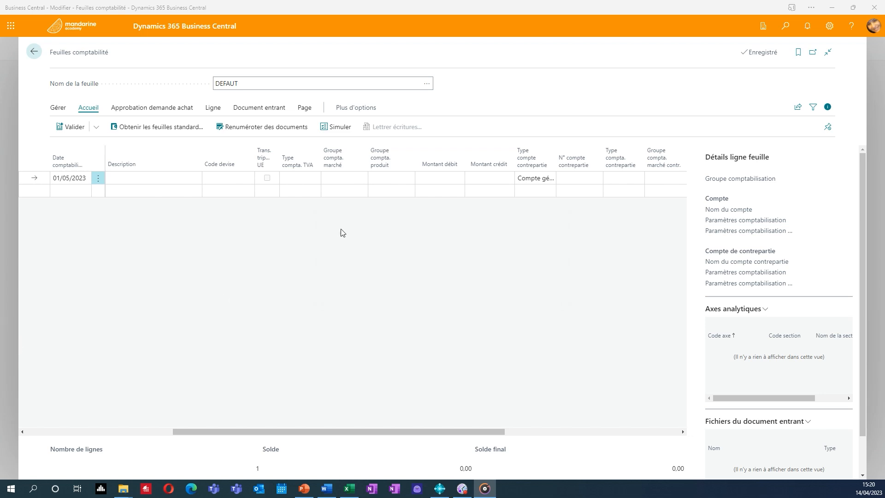
# - Export the journal for editing in Excel, open Feuilles comptabilité.xlsx and enable editing
pyautogui.click(798, 107)
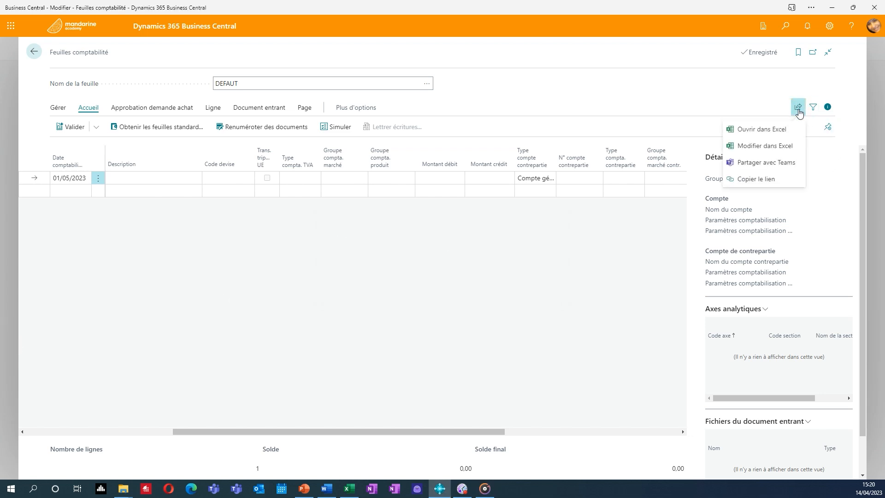
pyautogui.click(778, 150)
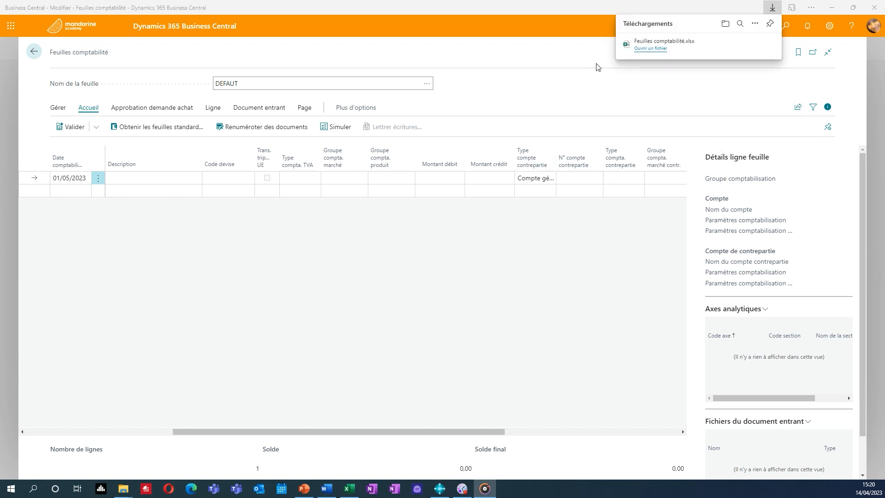
pyautogui.click(641, 39)
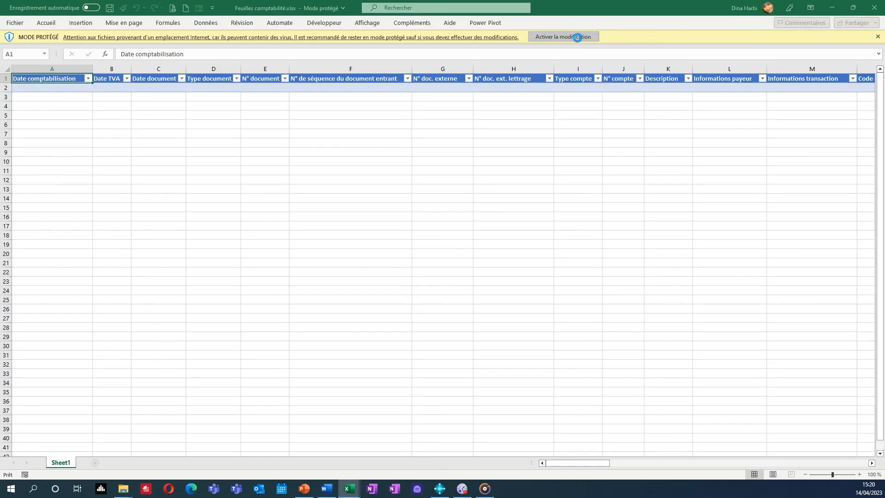
pyautogui.click(578, 37)
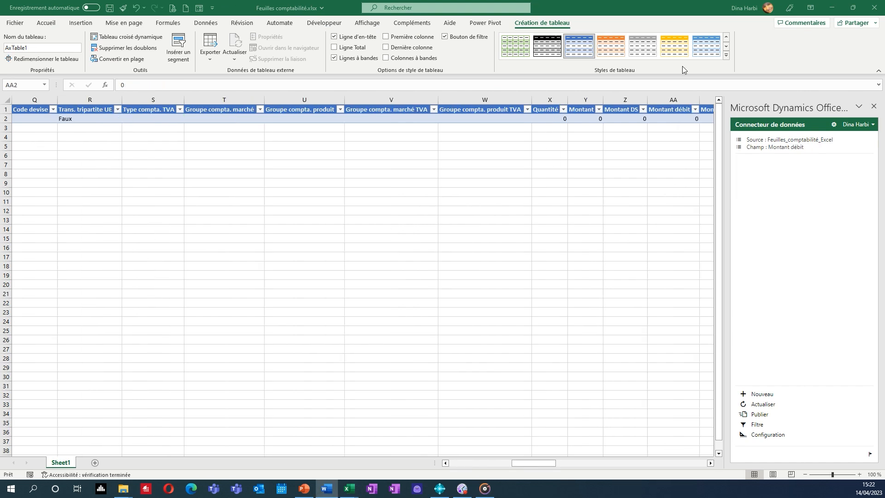
# - Enter 450 as the Montant débit of the journal line in the worksheet
pyautogui.click(667, 115)
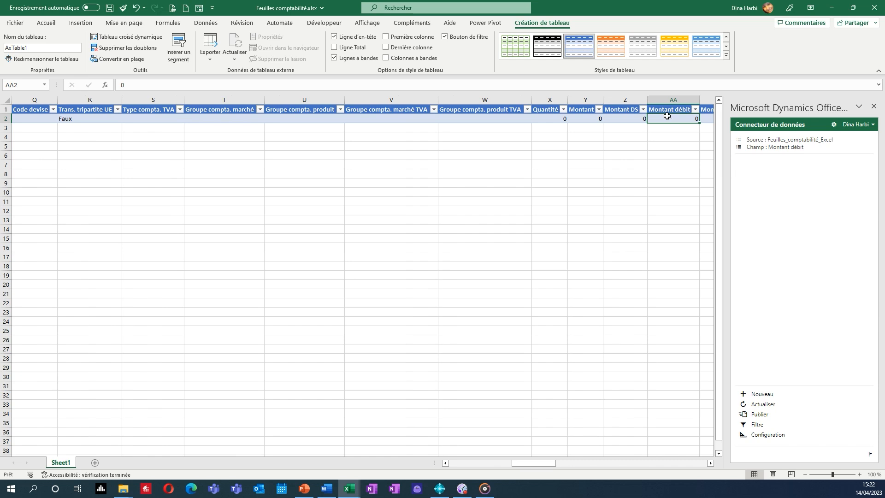
pyautogui.write('450')
pyautogui.press('Tab')
# - Enter 531000 as the line's N° compte contrepartie and publish the worksheet data to Business Central
pyautogui.press('Tab')
pyautogui.press('Tab')
pyautogui.press('Tab')
pyautogui.press('Tab')
pyautogui.press('Tab')
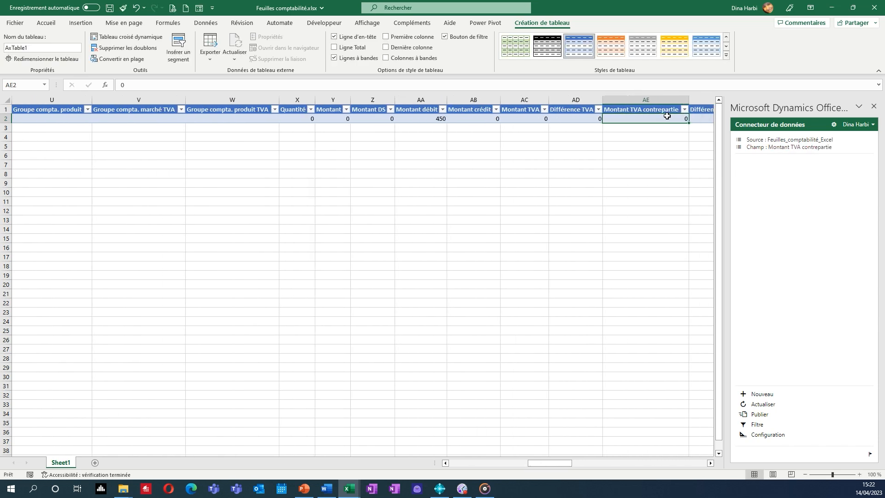
pyautogui.press('Tab')
pyautogui.write('531000')
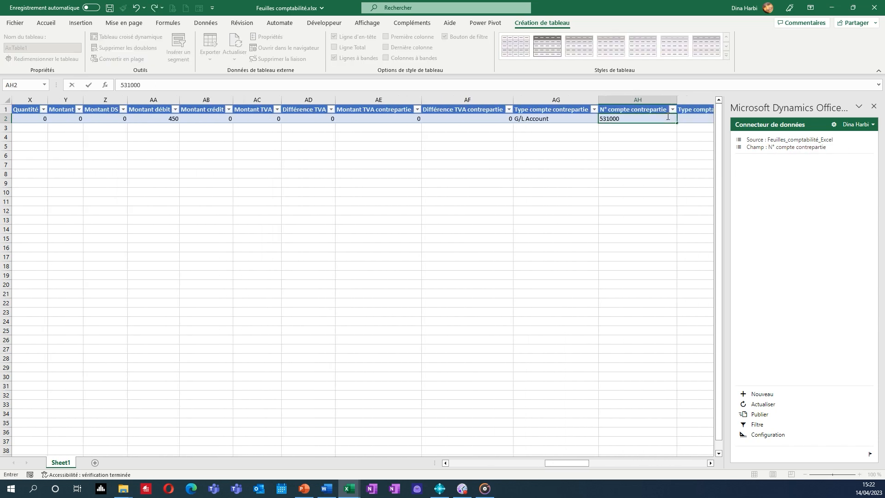
pyautogui.press('Tab')
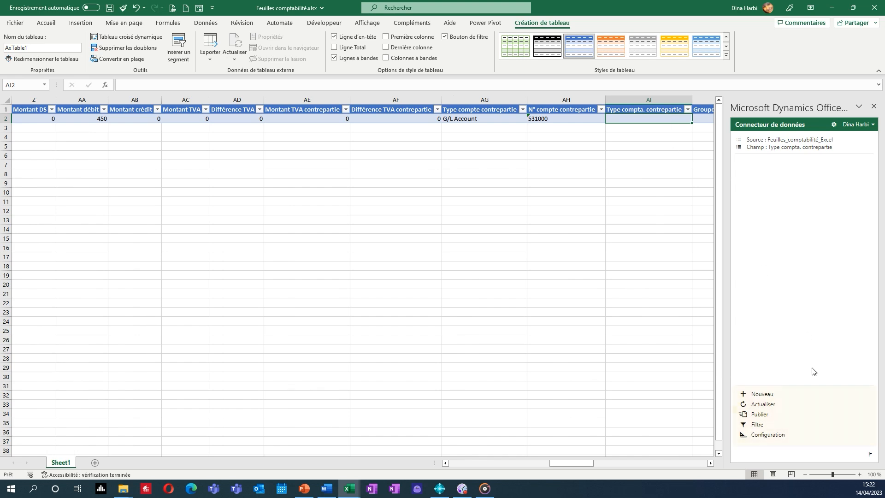
pyautogui.click(757, 415)
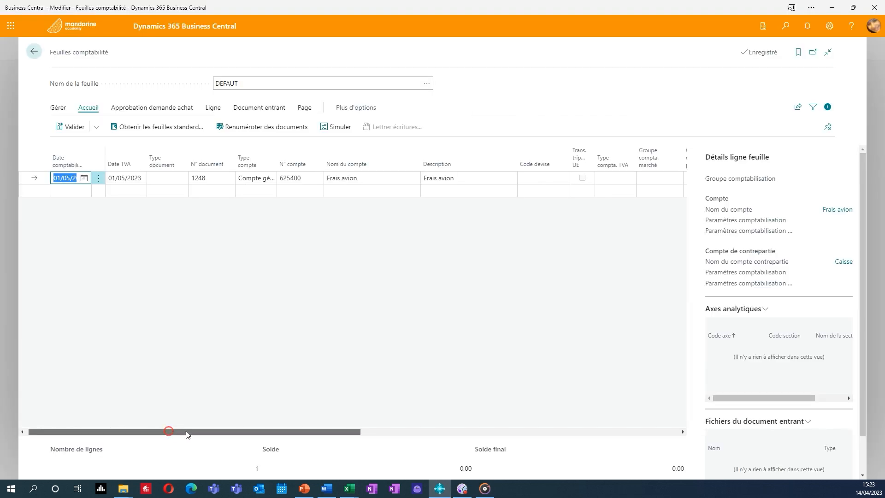
# - Review the published Frais avion line in Business Central, post the journal lines and return to the journal list
pyautogui.moveTo(171, 431); pyautogui.dragTo(85, 419)
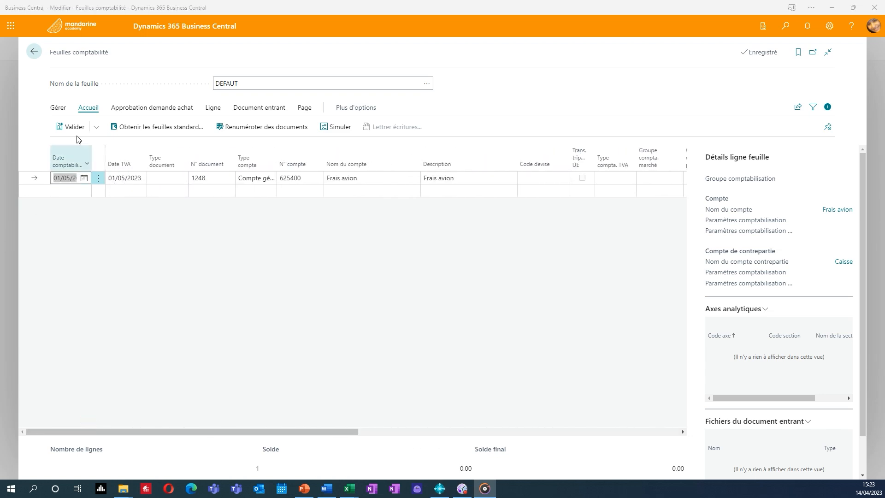
pyautogui.click(74, 129)
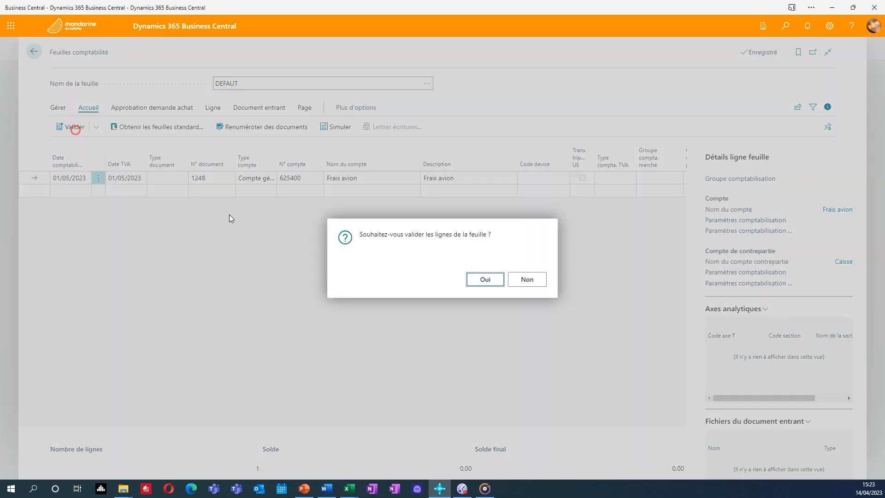
pyautogui.click(476, 279)
pyautogui.click(31, 52)
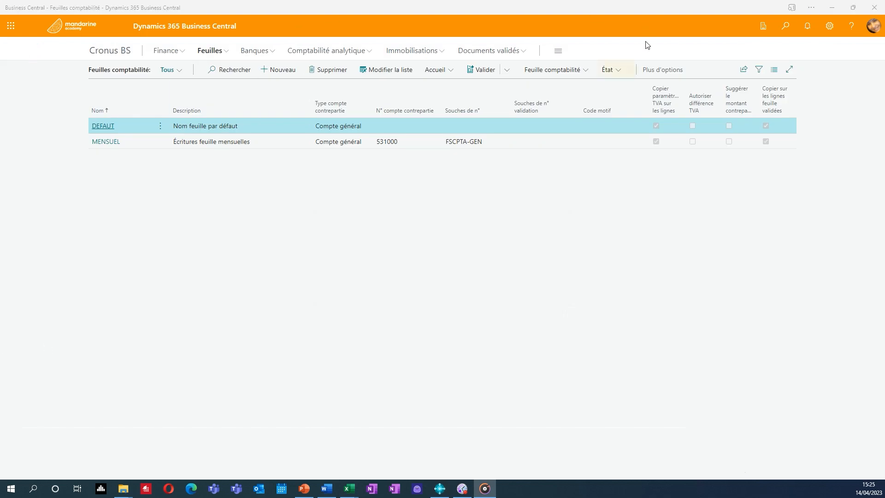
# - Preview the Grand livre report filtered on general ledger account 625400
pyautogui.click(620, 74)
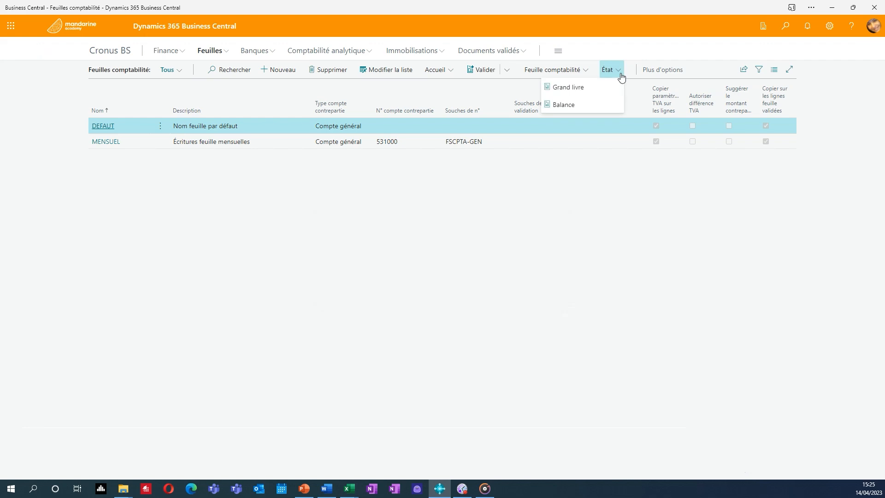
pyautogui.click(586, 91)
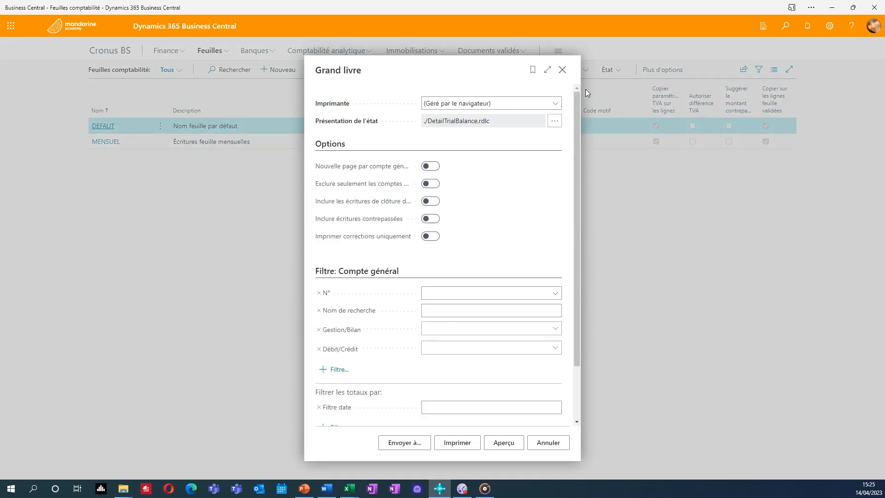
pyautogui.click(431, 295)
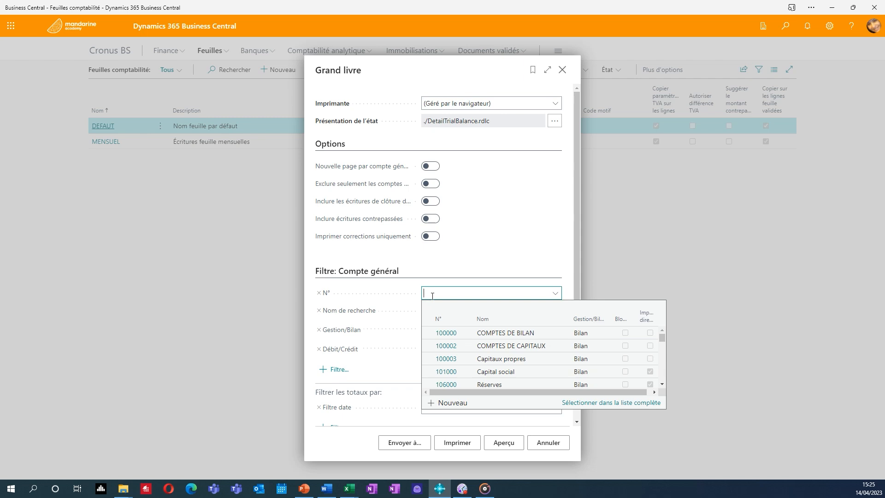
pyautogui.write('625400')
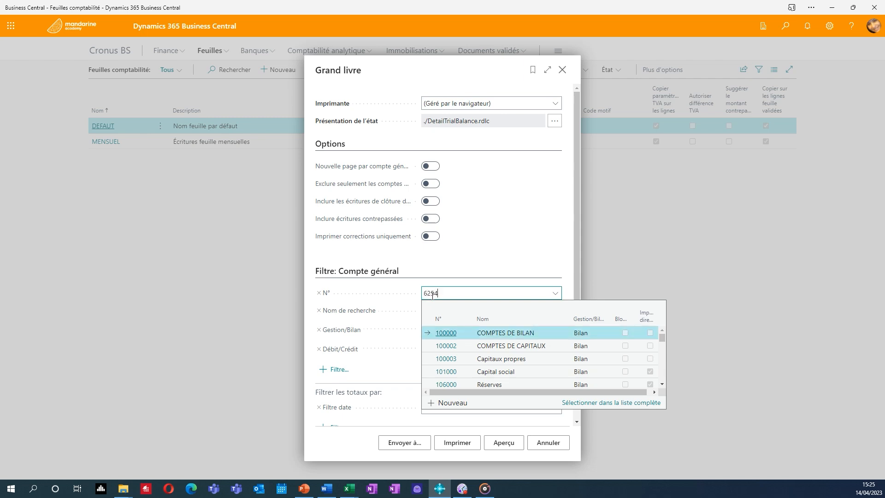
pyautogui.click(436, 333)
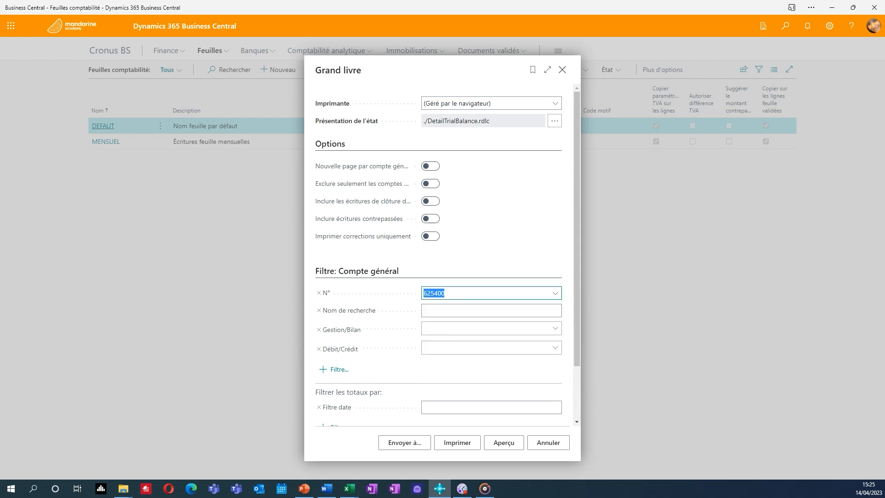
pyautogui.click(499, 442)
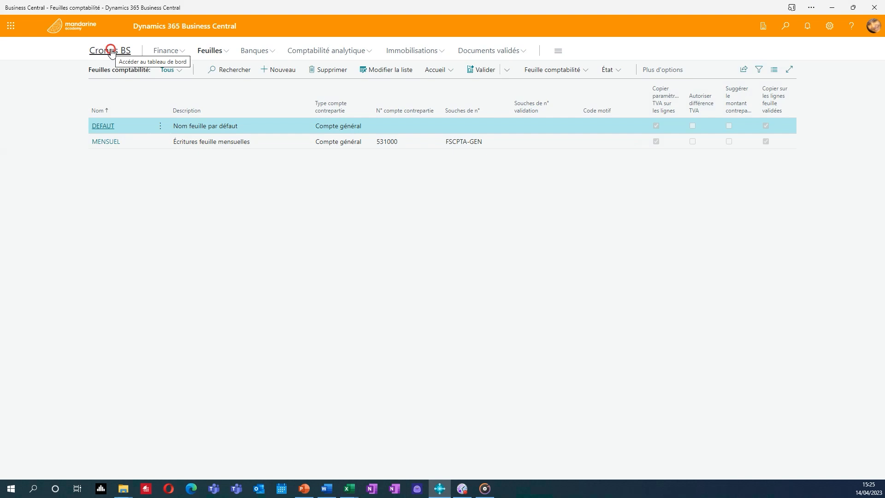
# - Return to the accountant home page, open account 531000 Caisse from Mes comptes and display its ledger entries
pyautogui.click(111, 51)
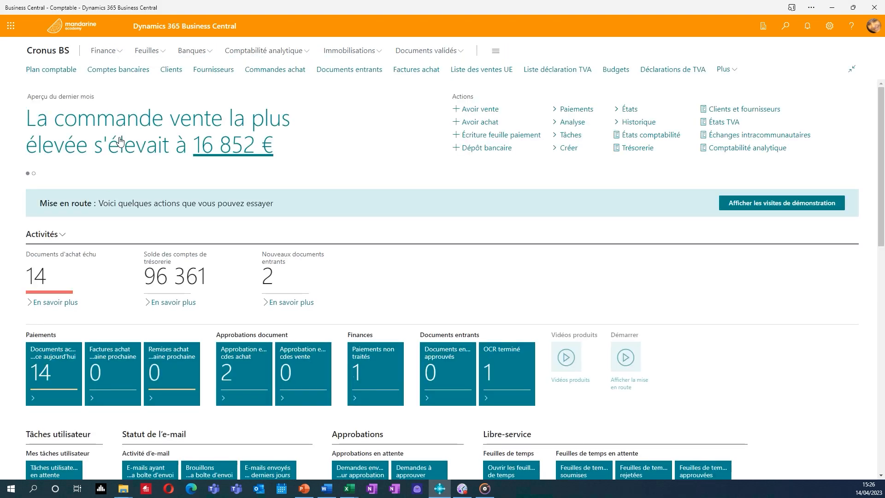
pyautogui.scroll(-6, 440, 256)
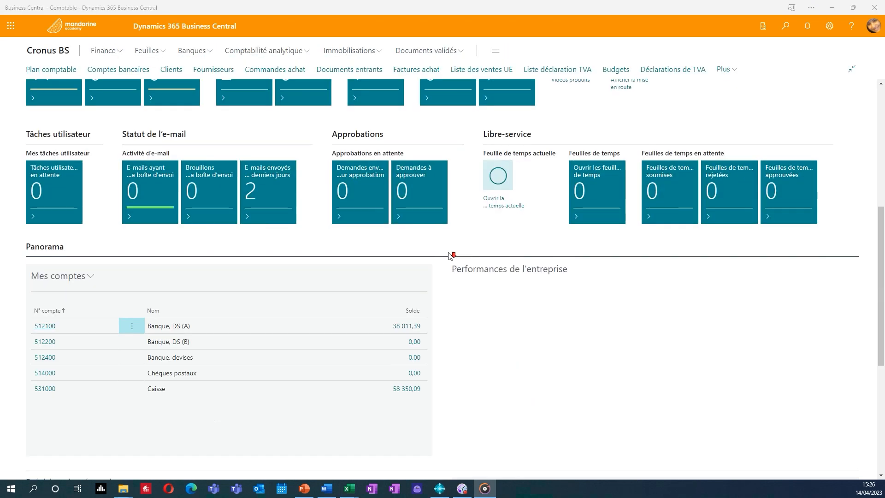
pyautogui.scroll(-3, 50, 136)
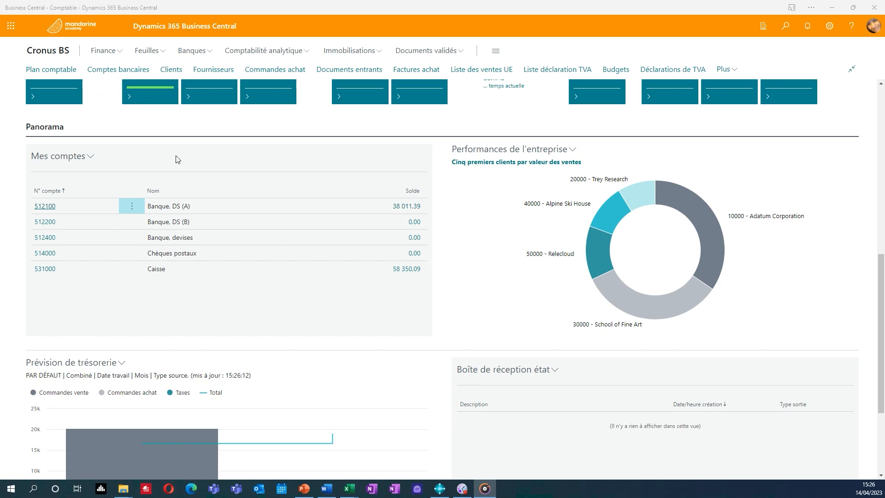
pyautogui.click(45, 269)
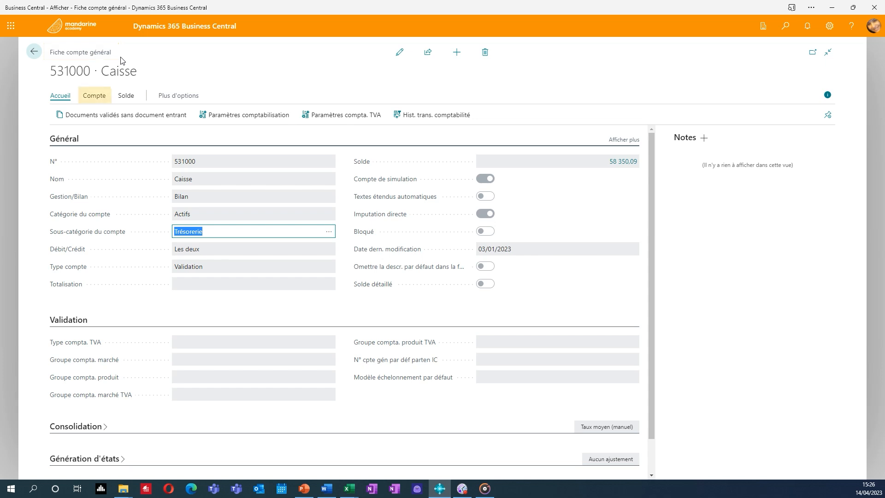
pyautogui.click(94, 96)
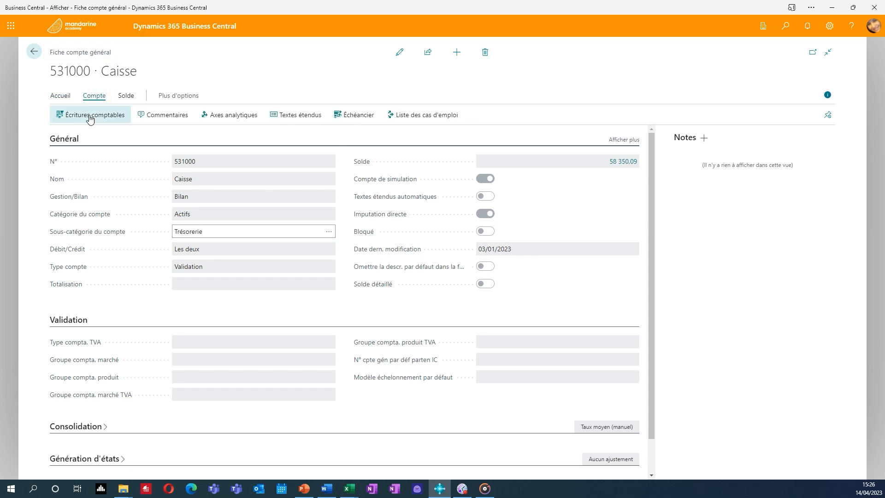
pyautogui.click(90, 116)
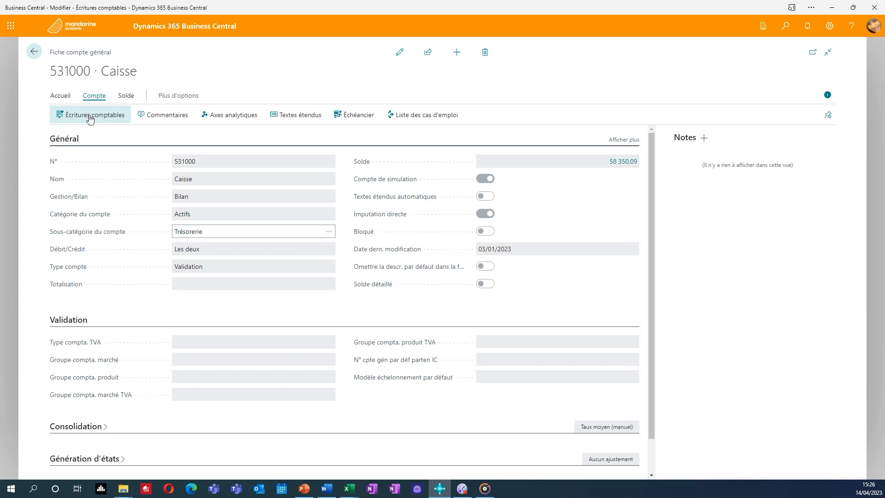